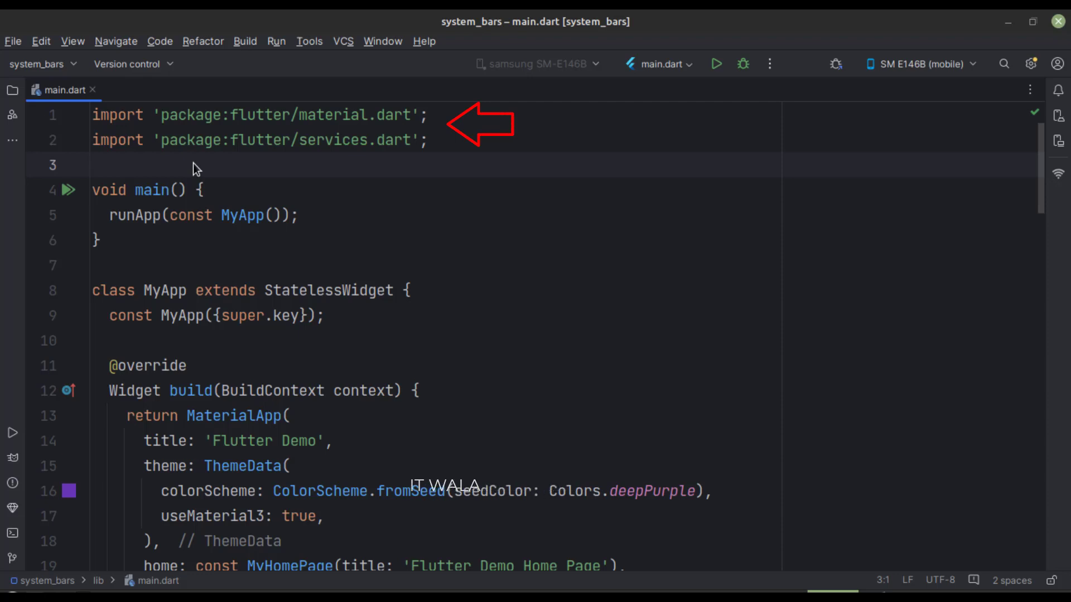
pyautogui.scroll(-2, 217, 334)
pyautogui.click(242, 514)
pyautogui.scroll(-4, 1033, 300)
pyautogui.scroll(-4, 941, 325)
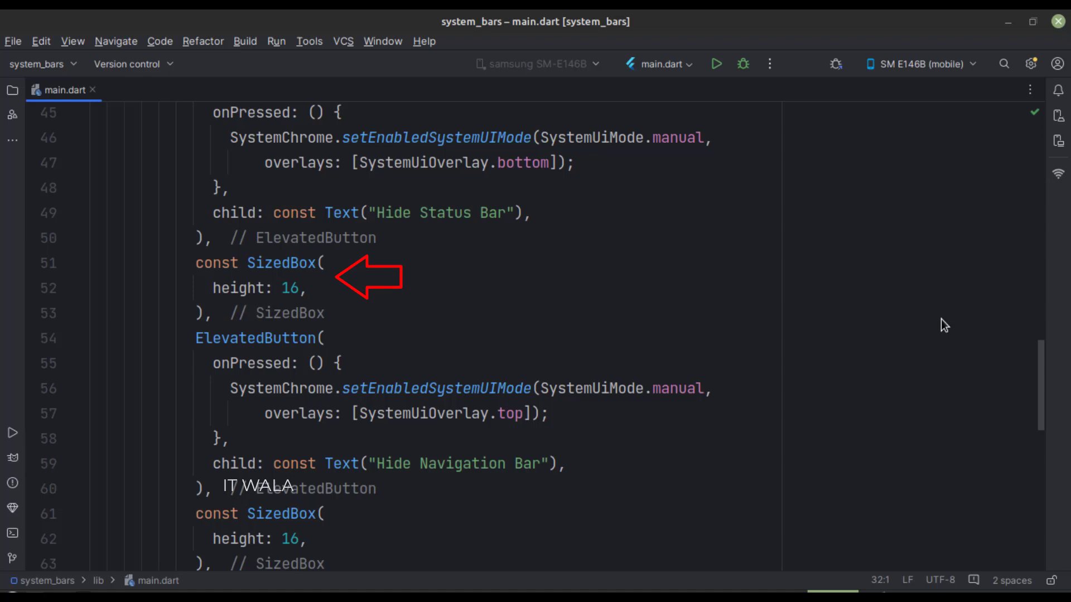